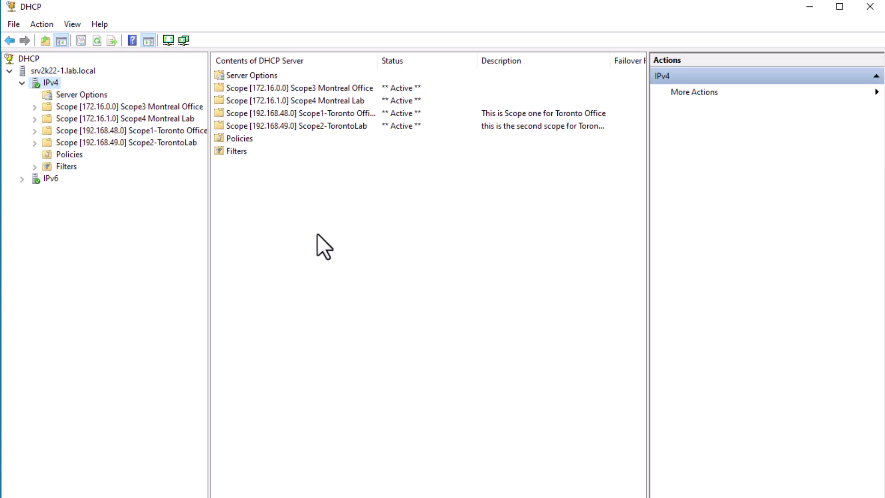
# Review Scope1-Toronto Office's address leases and address pool, then show its still-empty Reservations list.
pyautogui.click(35, 131)
pyautogui.click(98, 156)
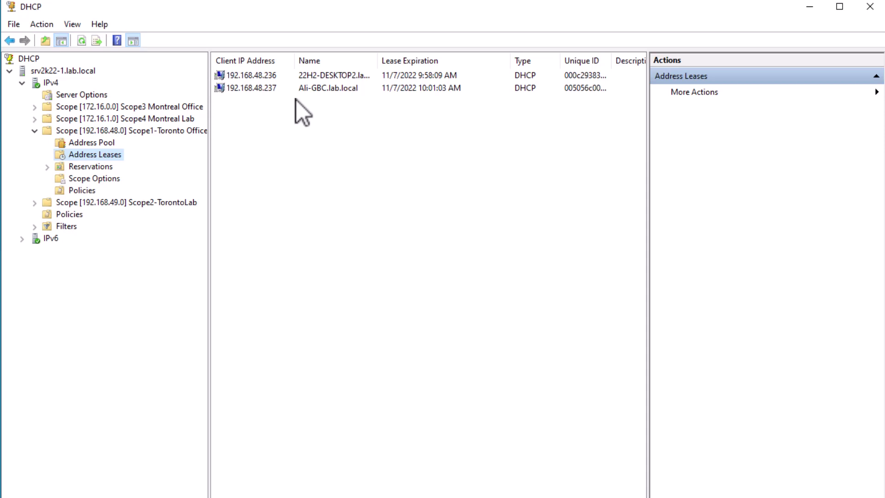
pyautogui.moveTo(376, 61); pyautogui.dragTo(428, 59)
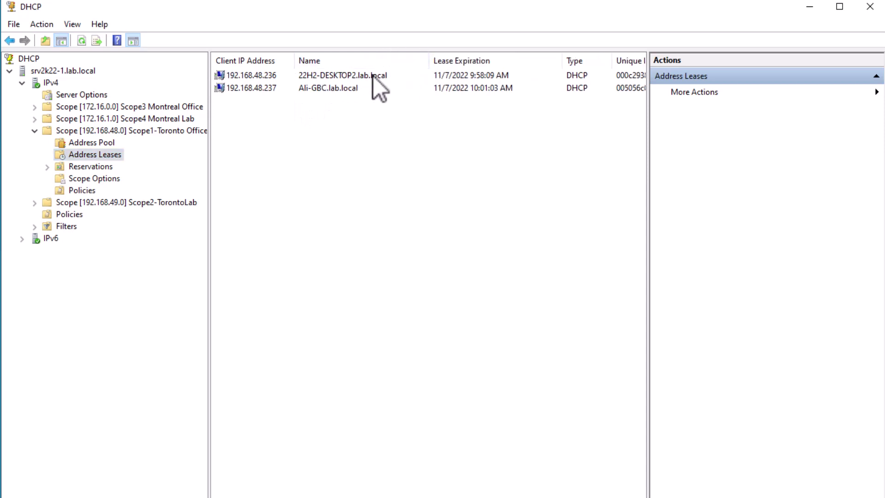
pyautogui.click(83, 166)
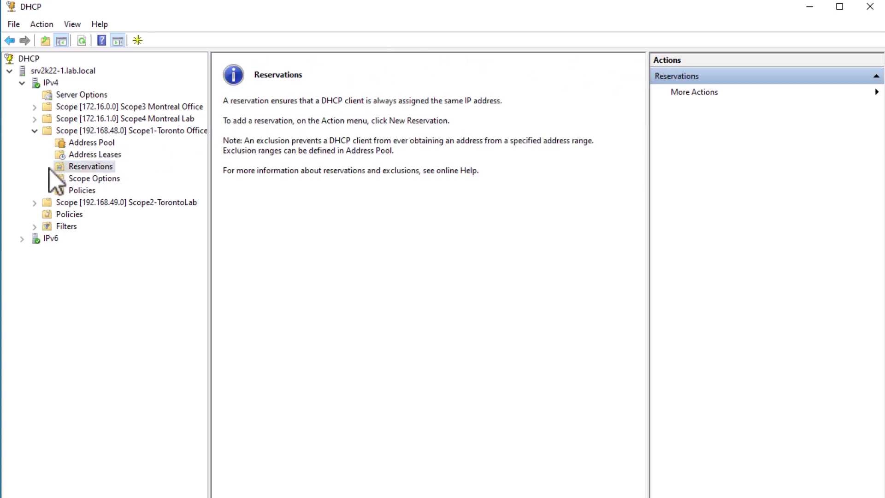
pyautogui.click(94, 145)
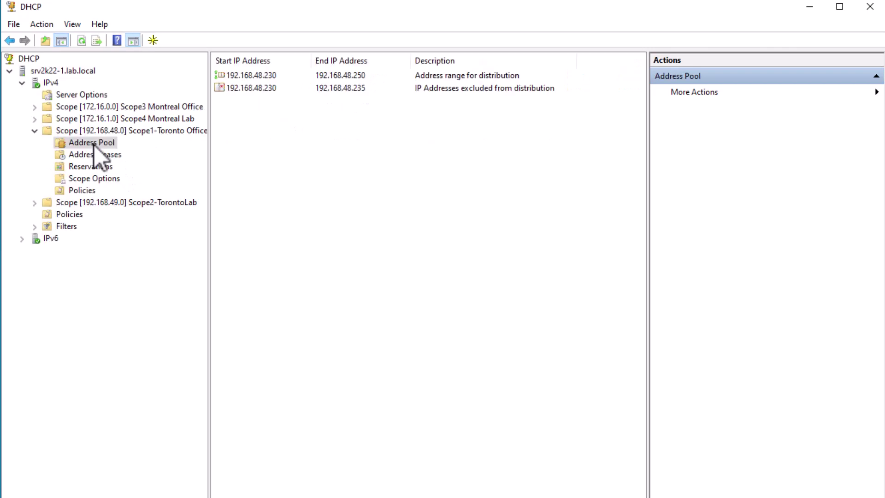
pyautogui.click(98, 167)
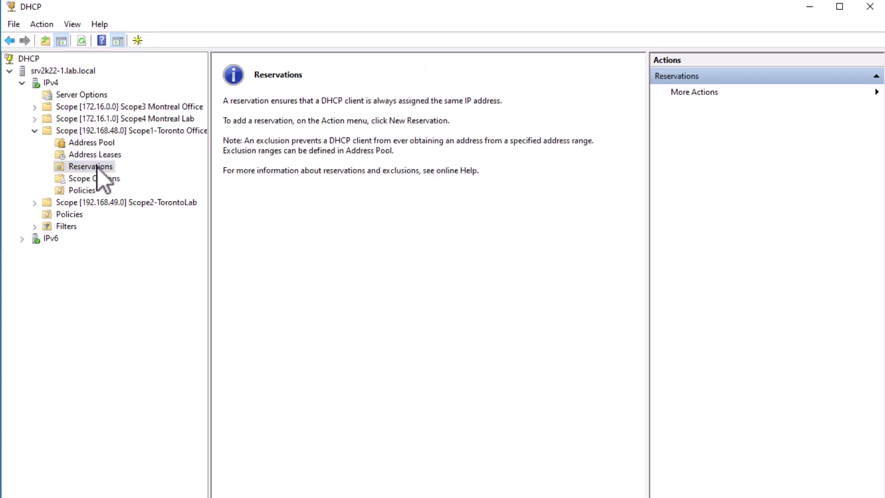
# Fill a new reservation with name 22H2-Desktop2.lab.local and IP 192.168.48.240, MAC still pending.
pyautogui.rightClick(93, 168)
pyautogui.click(144, 175)
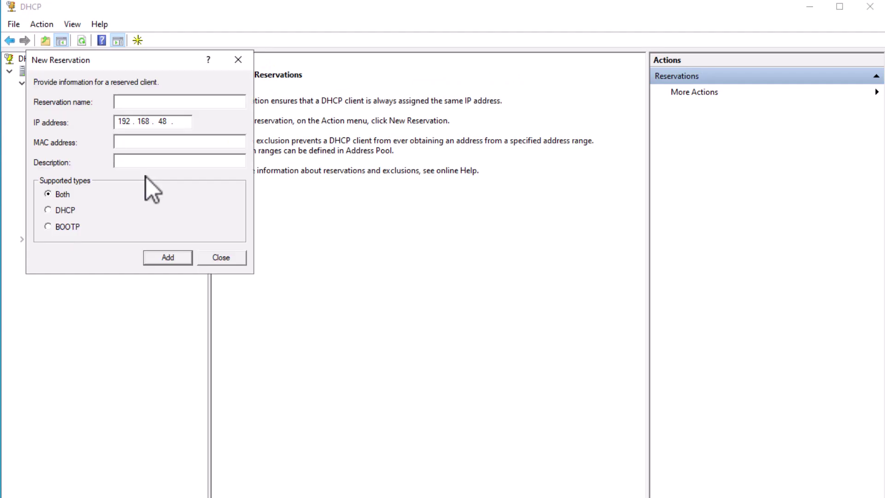
pyautogui.write('22H2-Desktop2.lab.local')
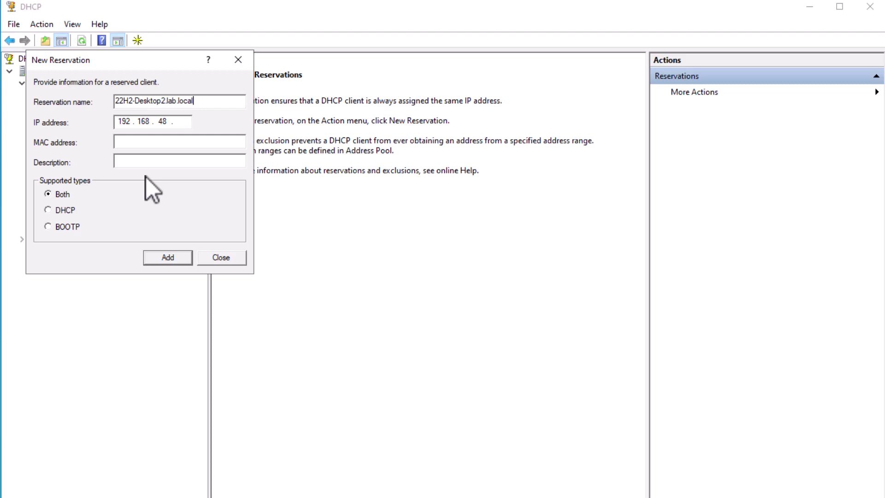
pyautogui.click(188, 122)
pyautogui.write('240')
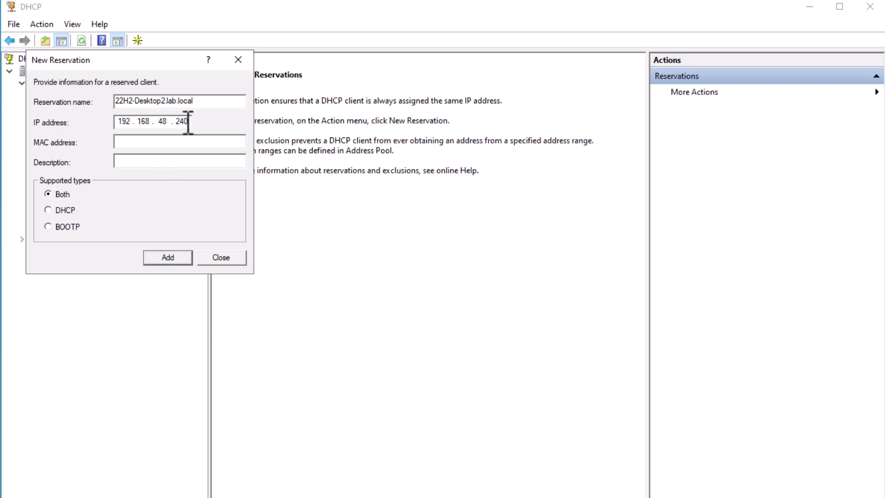
pyautogui.click(165, 144)
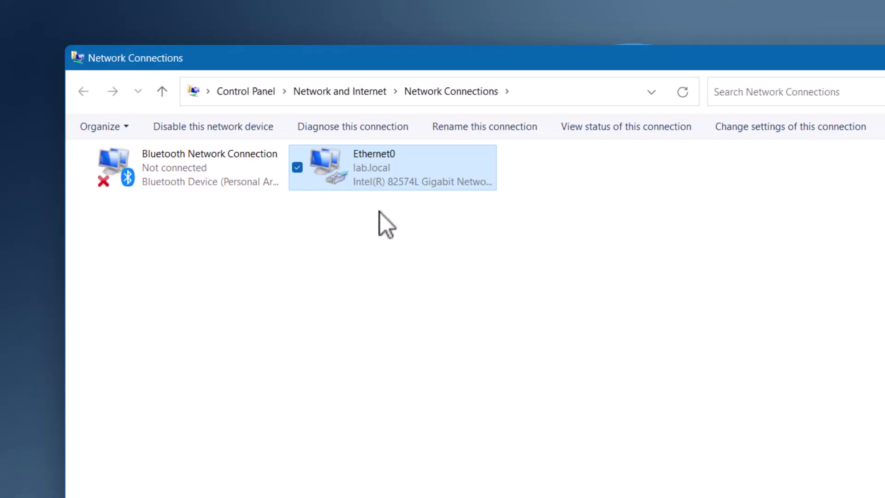
# Display Ethernet0's connection details to find its physical address 00-0C-29-38-3D-7C.
pyautogui.rightClick(361, 178)
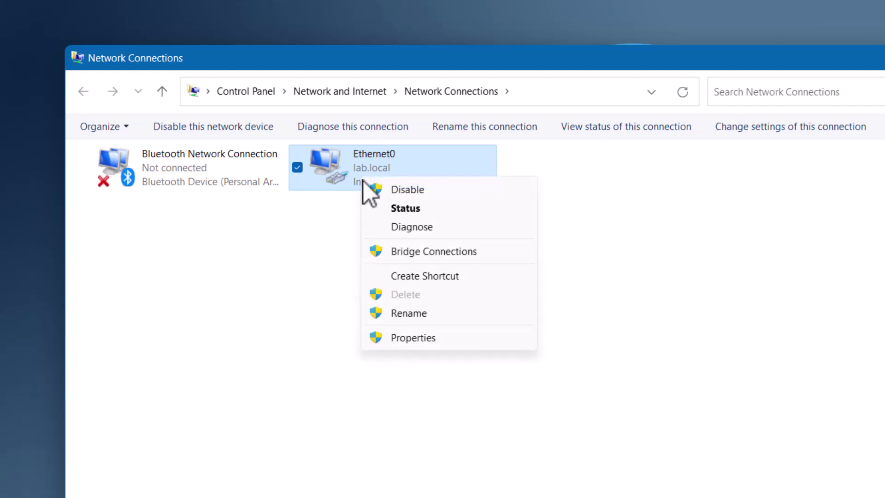
pyautogui.click(406, 208)
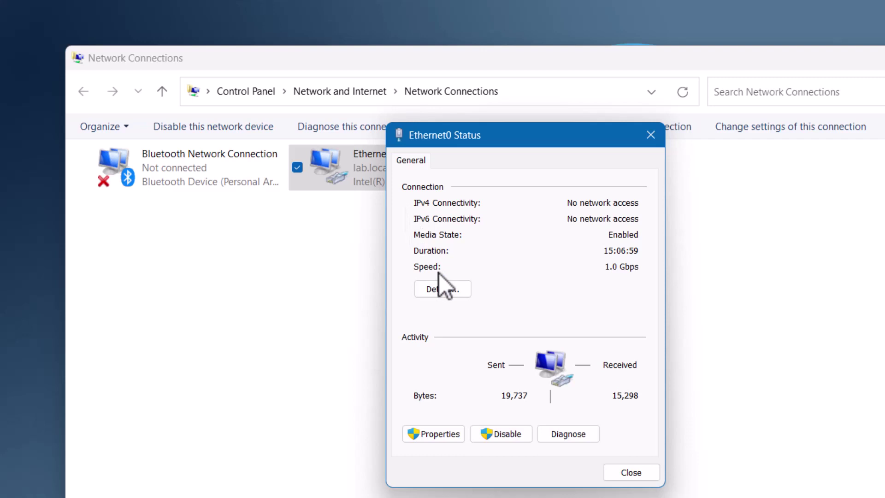
pyautogui.click(450, 288)
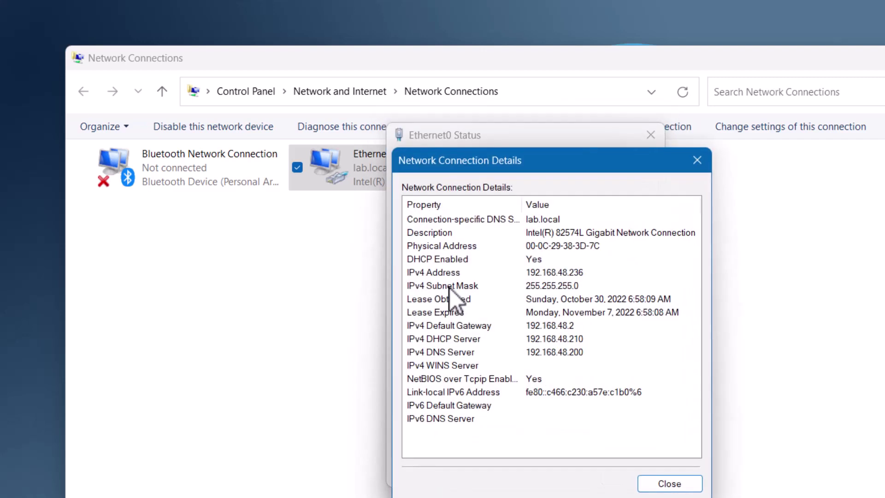
pyautogui.click(530, 248)
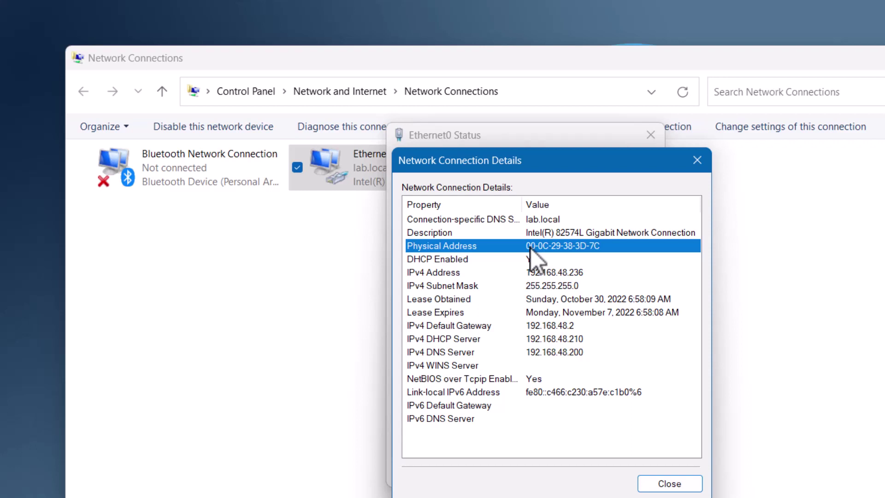
pyautogui.press('super')
pyautogui.press('super')
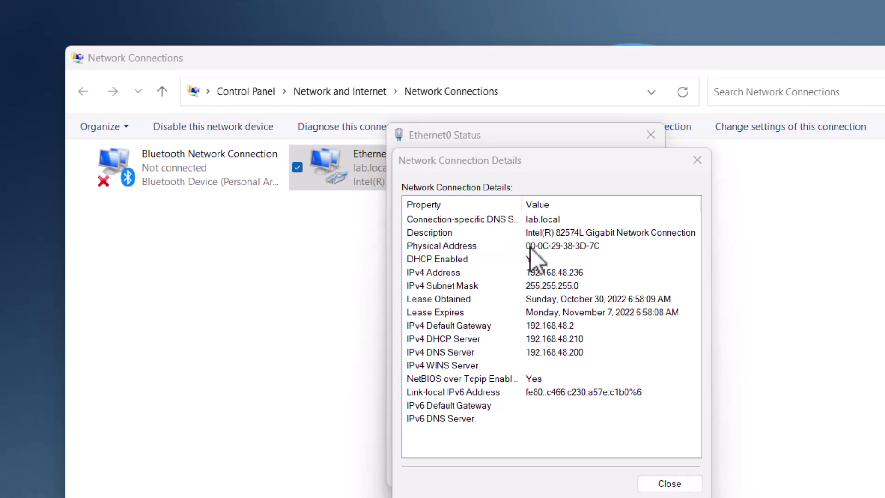
pyautogui.press('super')
# Run ipconfig /all in Command Prompt and copy Ethernet0's physical address 00-0C-29-38-3D-7C.
pyautogui.write('cmd')
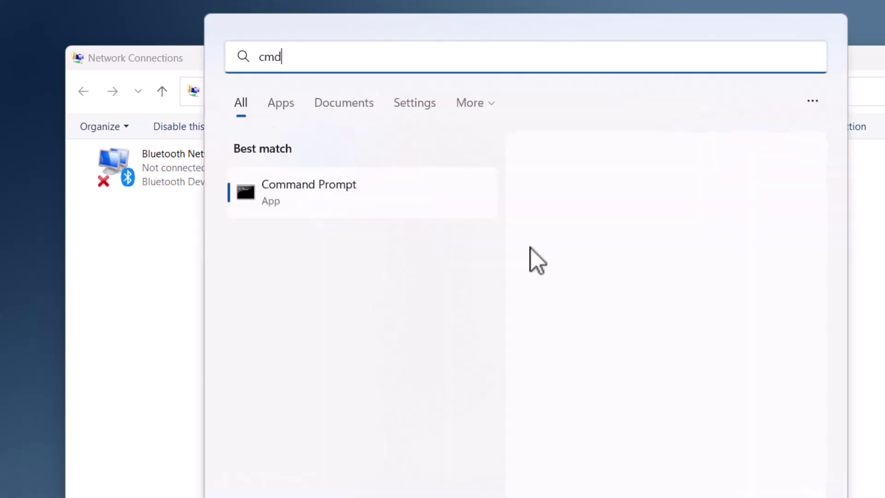
pyautogui.click(306, 206)
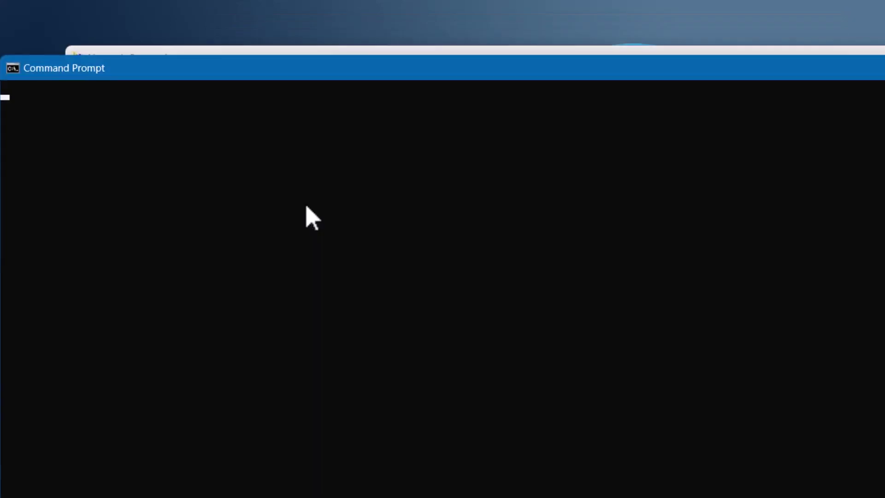
pyautogui.write('ipc')
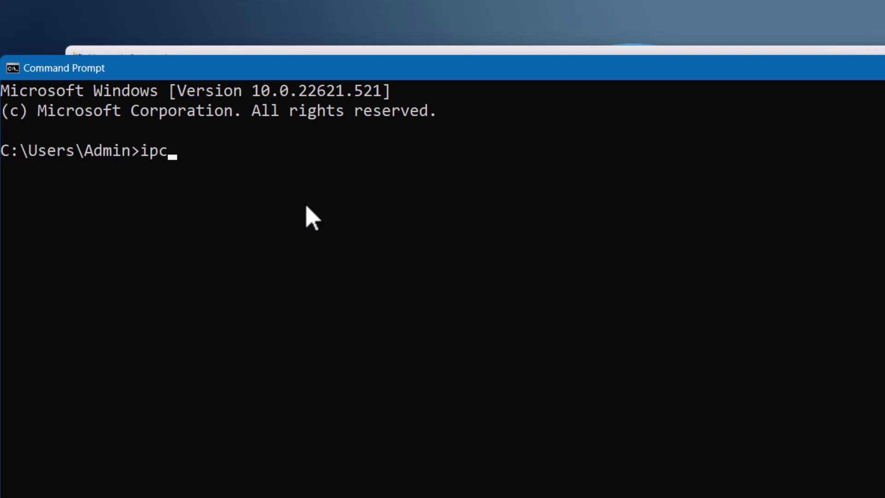
pyautogui.write('onfig')
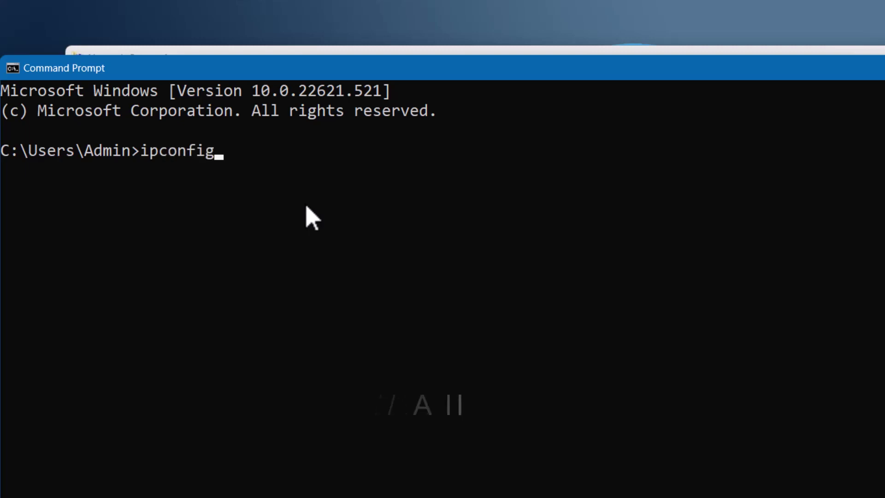
pyautogui.write(' /all')
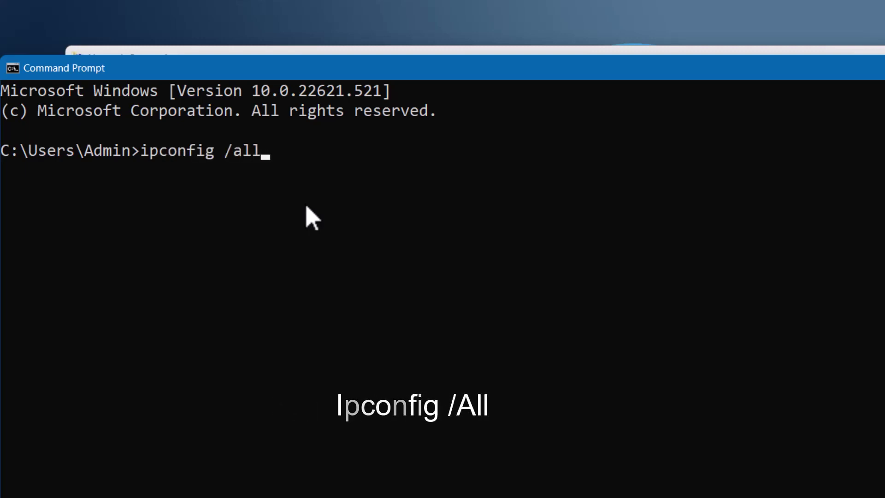
pyautogui.press('Return')
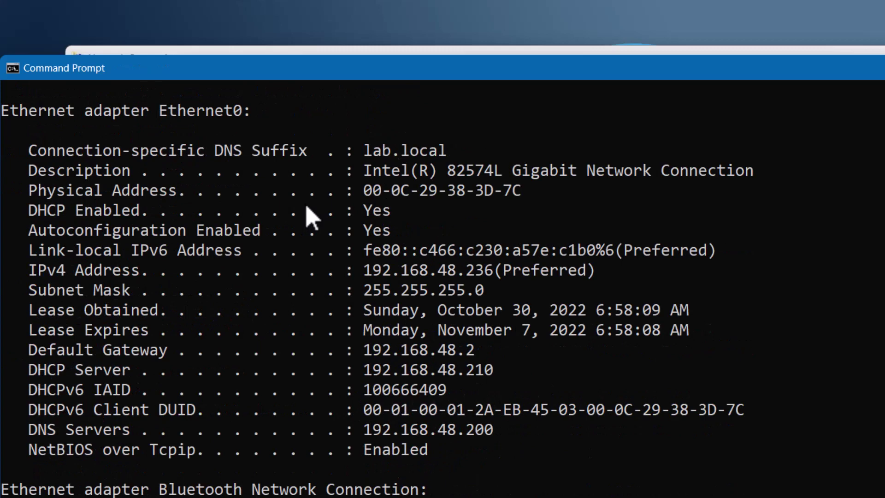
pyautogui.moveTo(365, 190); pyautogui.dragTo(514, 194)
pyautogui.hotkey('ctrl', 'c')
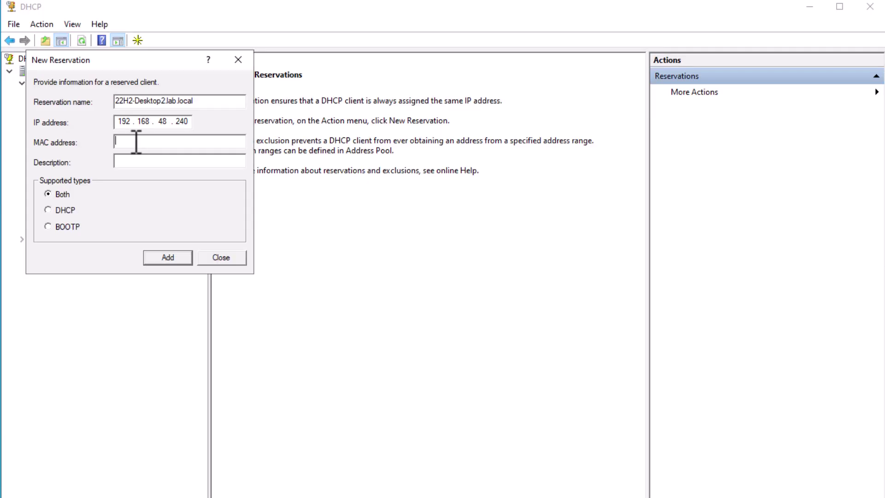
# Paste the copied MAC address, add description 'My lab Computer', and add the reservation.
pyautogui.hotkey('ctrl', 'v')
pyautogui.click(138, 161)
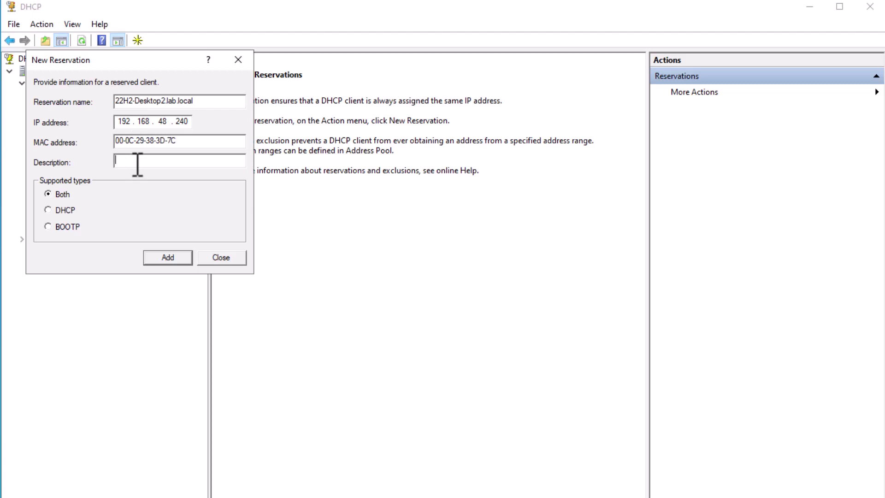
pyautogui.write('My lab Computer')
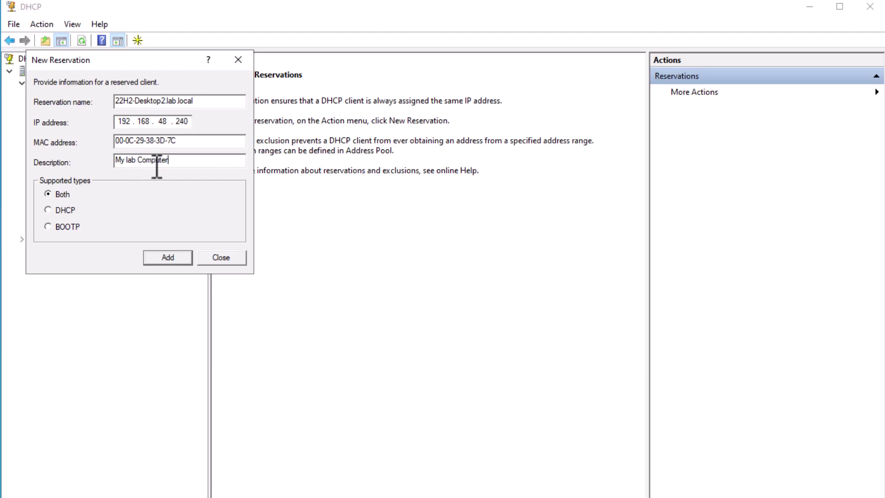
pyautogui.click(157, 261)
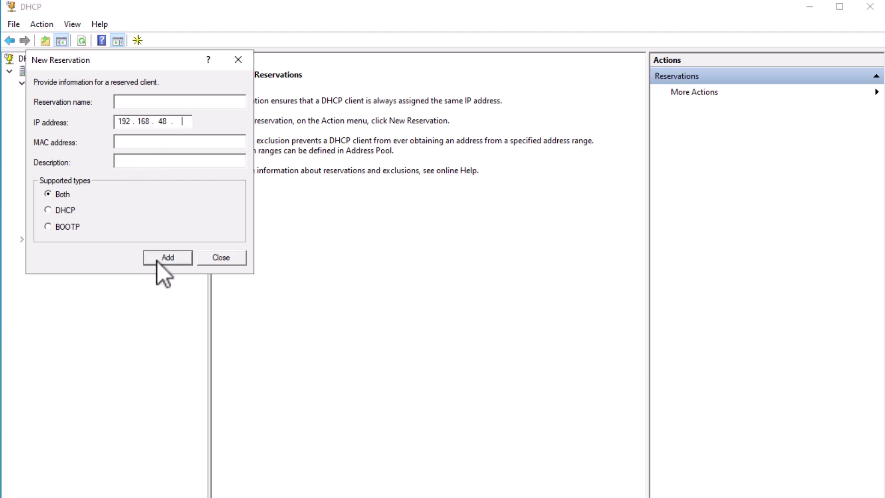
pyautogui.click(213, 259)
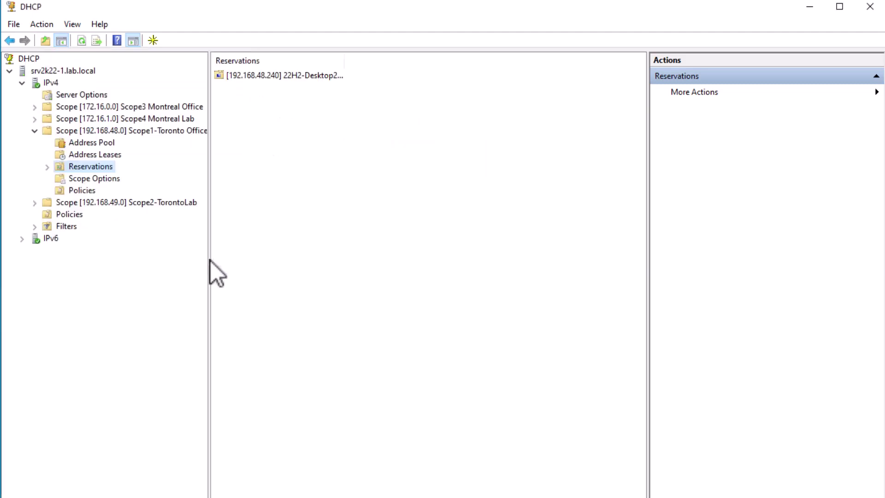
# Expand Reservations to inspect the 192.168.48.240 entry's options and widen the name column.
pyautogui.doubleClick(98, 169)
pyautogui.click(114, 179)
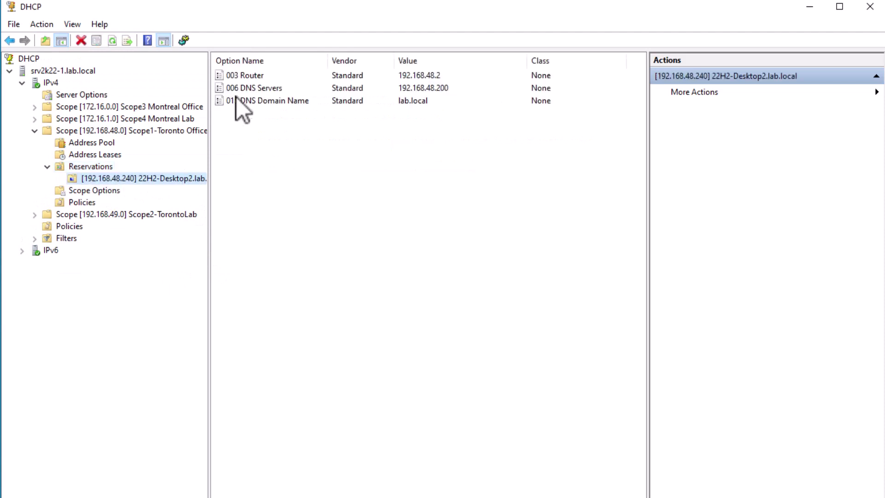
pyautogui.click(89, 167)
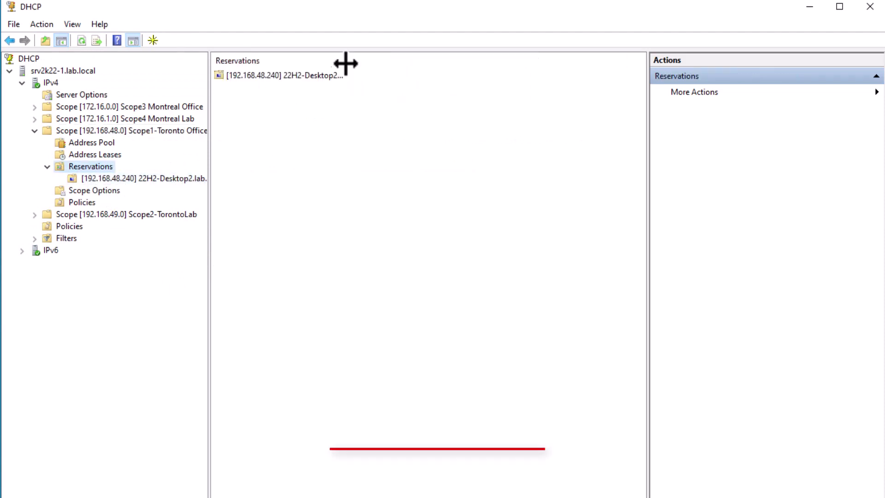
pyautogui.moveTo(348, 61); pyautogui.dragTo(450, 60)
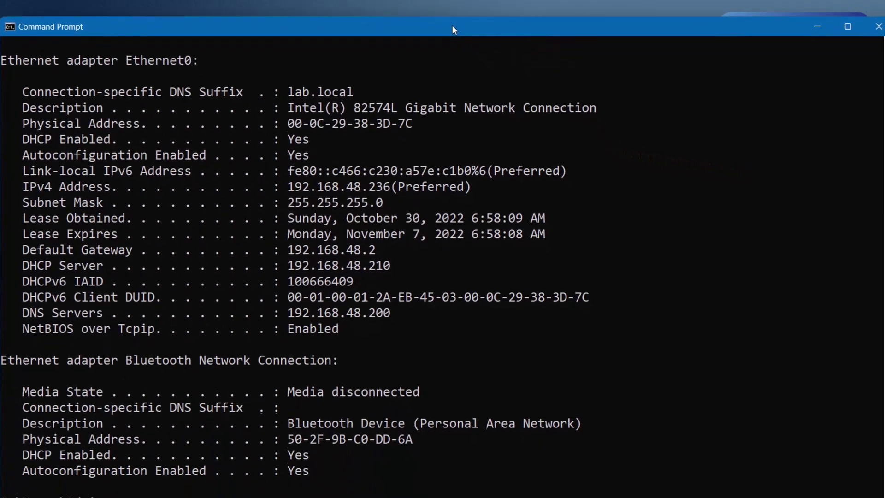
# Run ipconfig /release, then recall and edit the command into ipconfig /renew.
pyautogui.click(418, 298)
pyautogui.write('ipconfig')
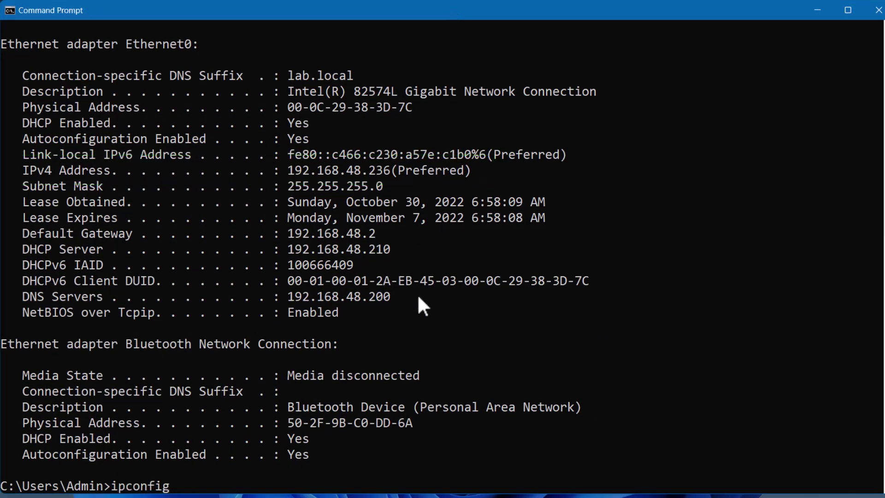
pyautogui.write(' /release')
pyautogui.press('Return')
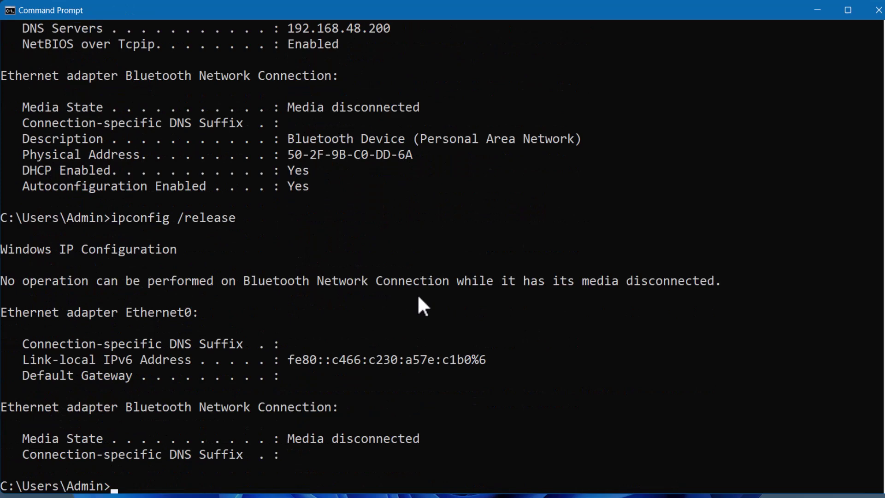
pyautogui.press('Up')
pyautogui.press('BackSpace')
pyautogui.press('BackSpace')
pyautogui.press('BackSpace')
pyautogui.press('BackSpace')
pyautogui.press('BackSpace')
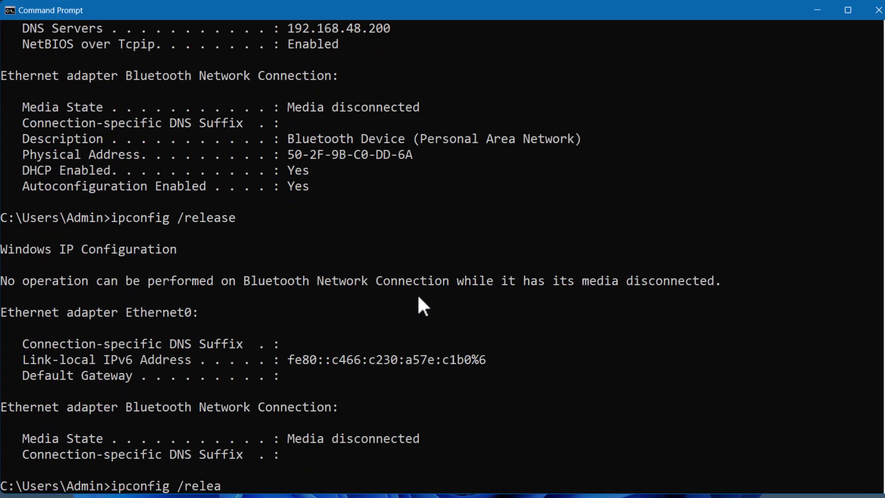
pyautogui.write('new')
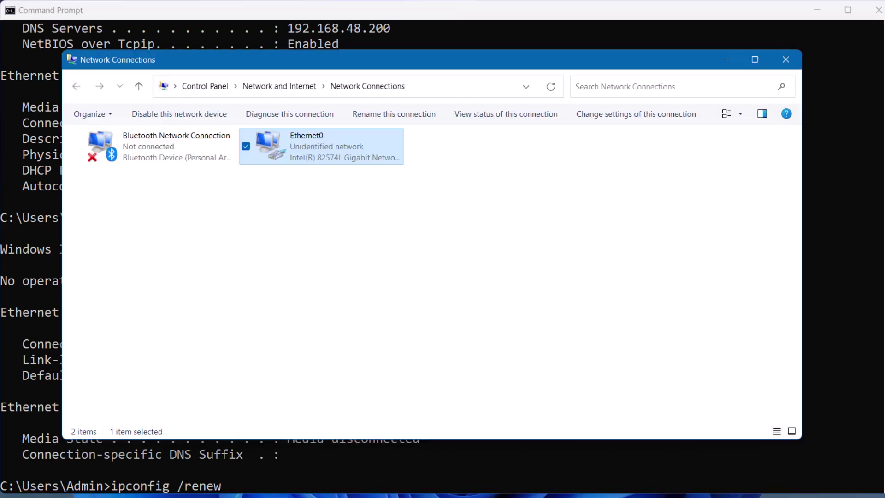
# Check Ethernet0's status details to confirm it has no IPv4 lease.
pyautogui.rightClick(331, 150)
pyautogui.click(360, 175)
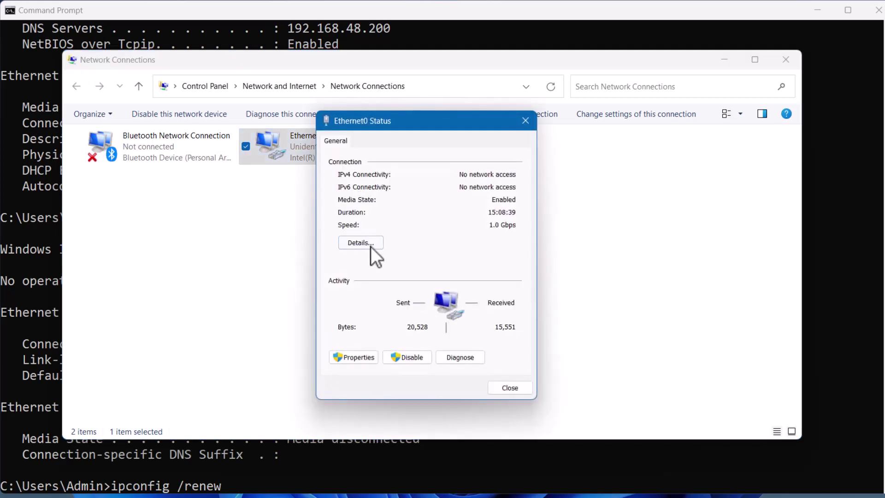
pyautogui.click(364, 242)
pyautogui.click(562, 140)
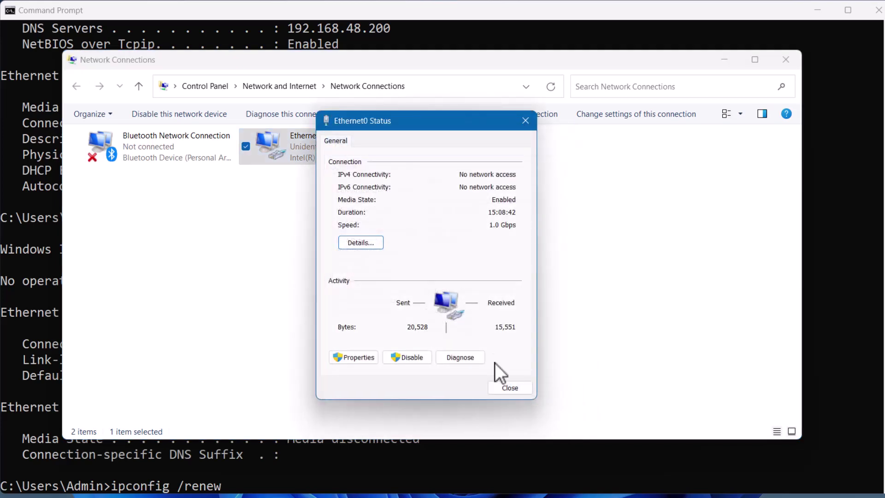
pyautogui.click(509, 387)
pyautogui.click(454, 469)
# Run ipconfig /renew so Ethernet0 receives the reserved address 192.168.48.240.
pyautogui.click(454, 469)
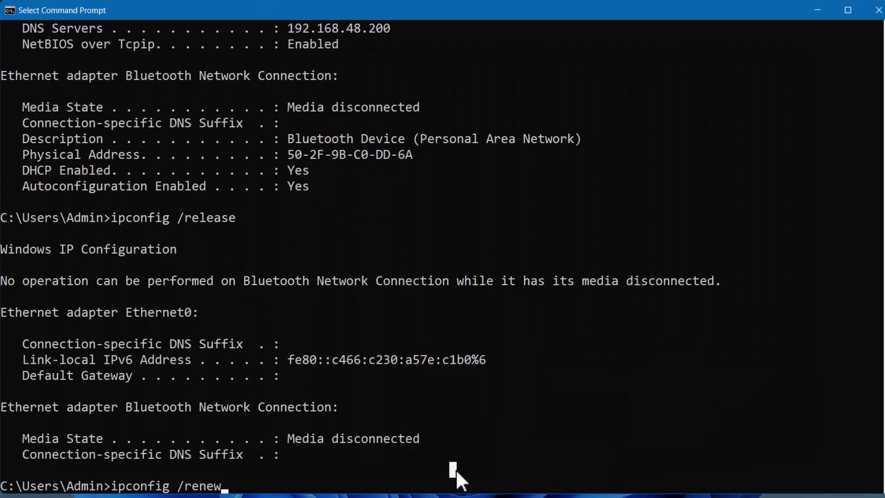
pyautogui.press('Escape')
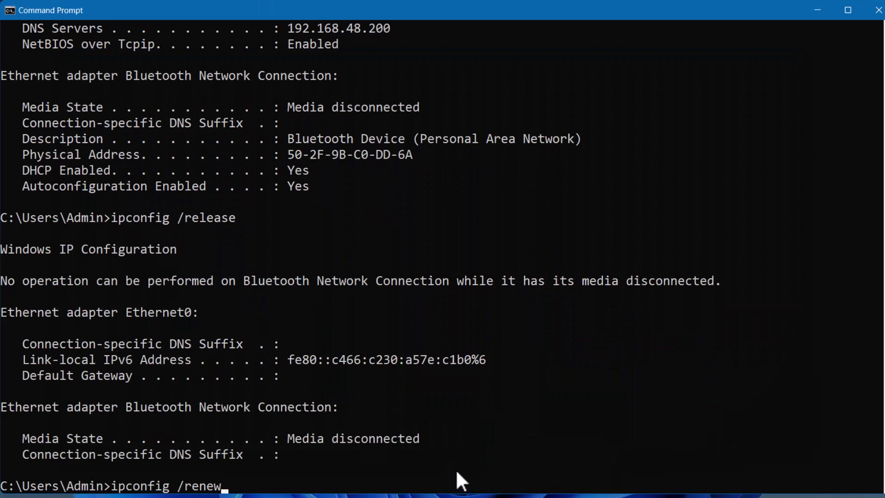
pyautogui.press('Return')
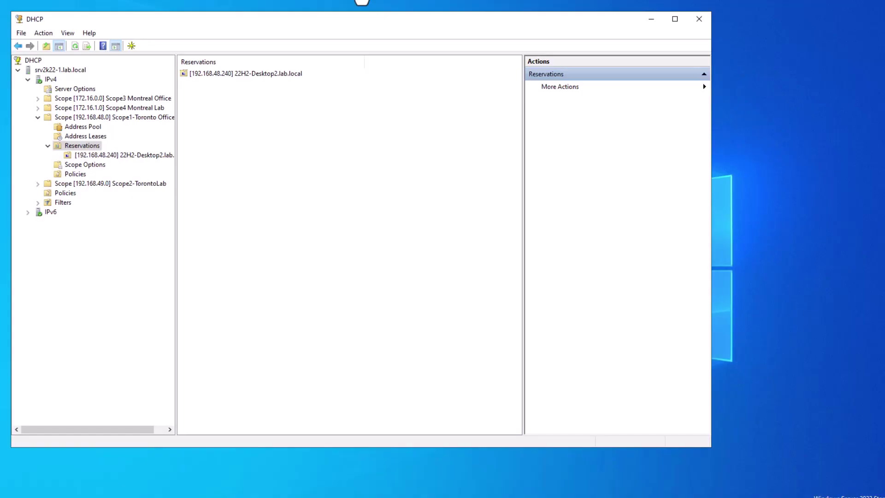
# Refresh the address leases and convert the 192.168.48.237 lease into a reservation.
pyautogui.click(105, 137)
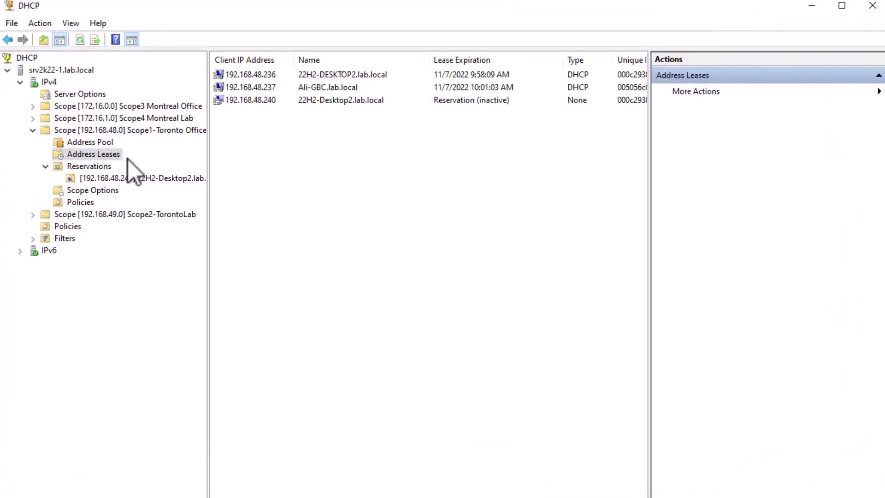
pyautogui.click(83, 40)
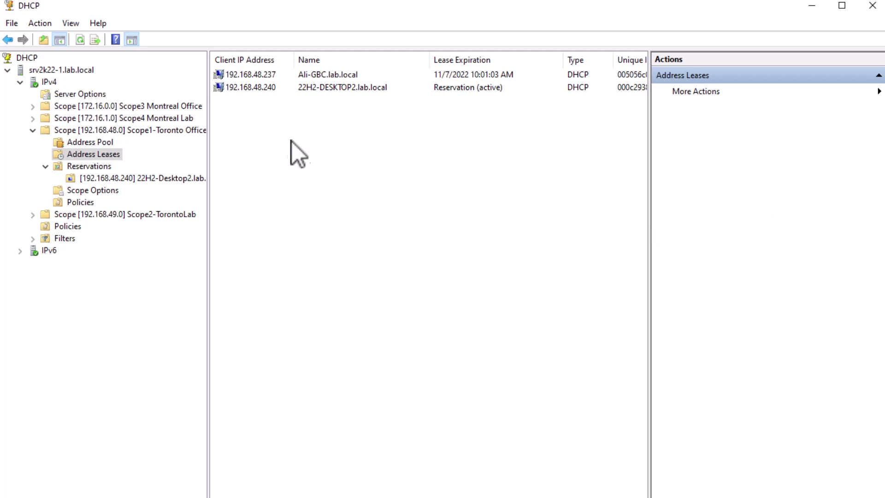
pyautogui.click(245, 76)
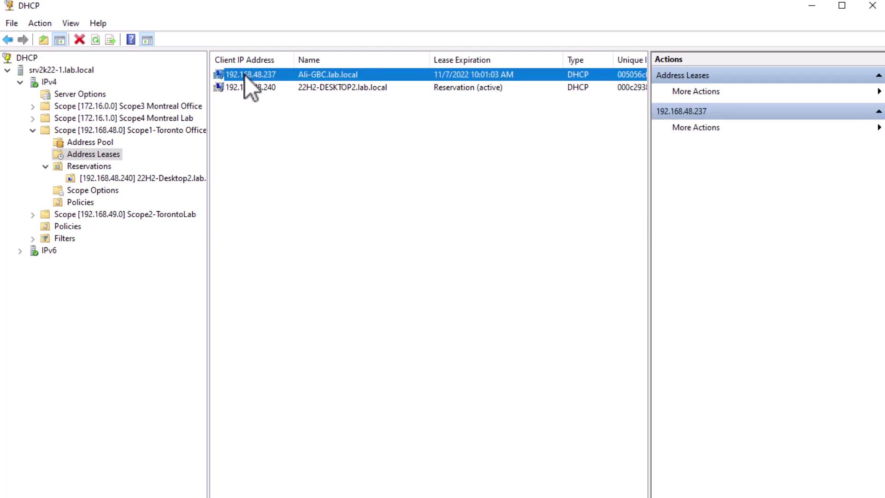
pyautogui.rightClick(245, 75)
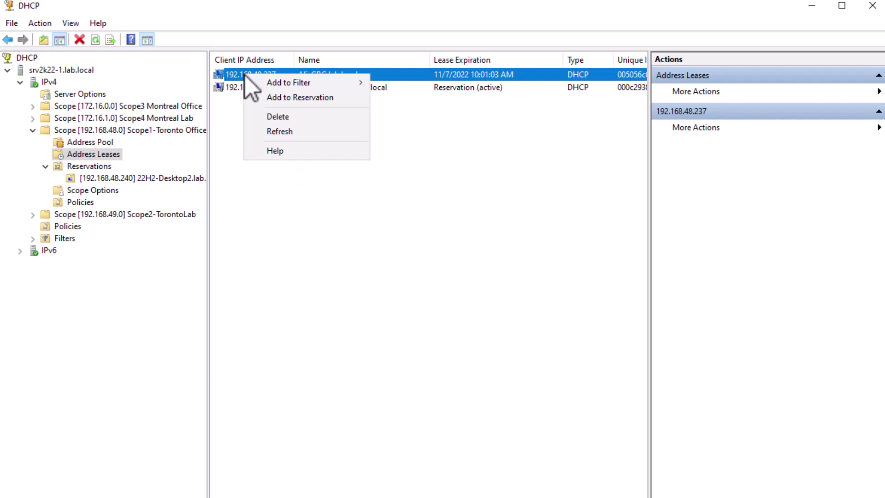
pyautogui.click(317, 97)
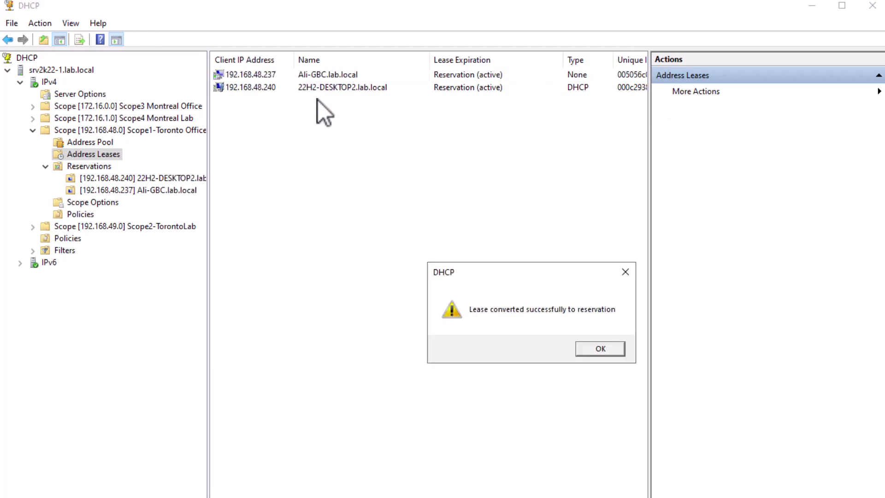
pyautogui.click(612, 351)
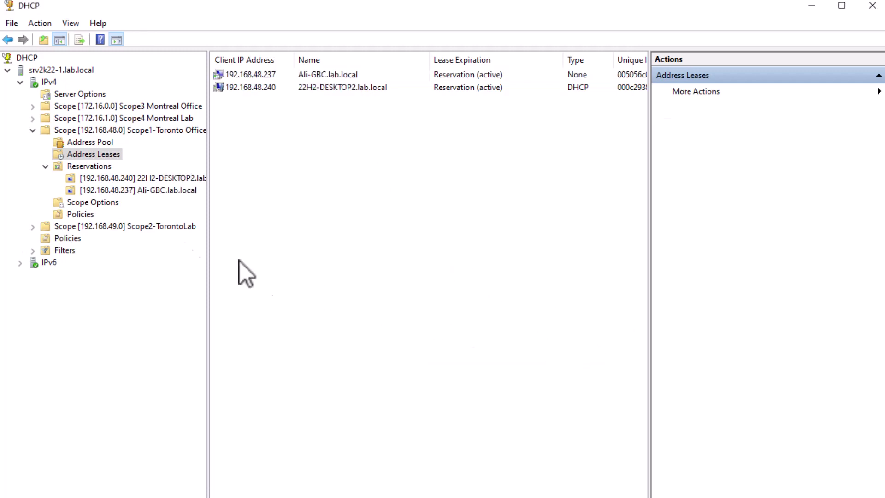
# Delete the 192.168.48.237 and 22H2-DESKTOP2 (192.168.48.240) reservations, confirming each deletion.
pyautogui.click(76, 167)
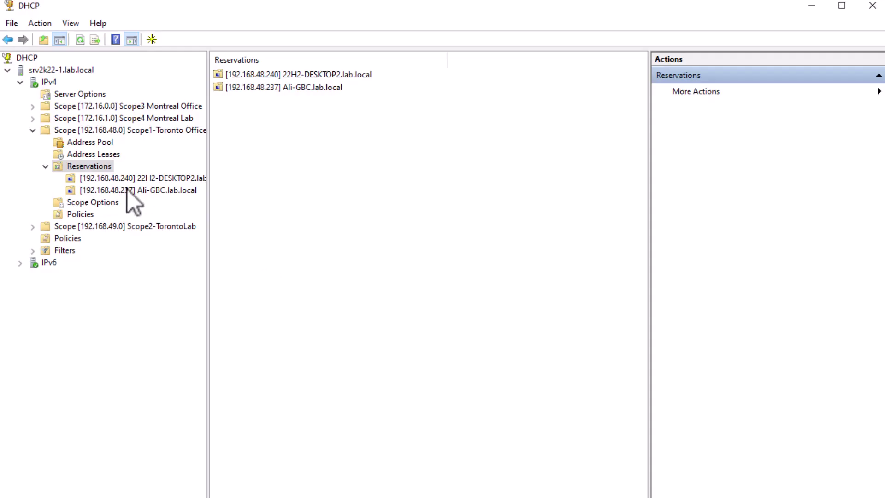
pyautogui.click(127, 190)
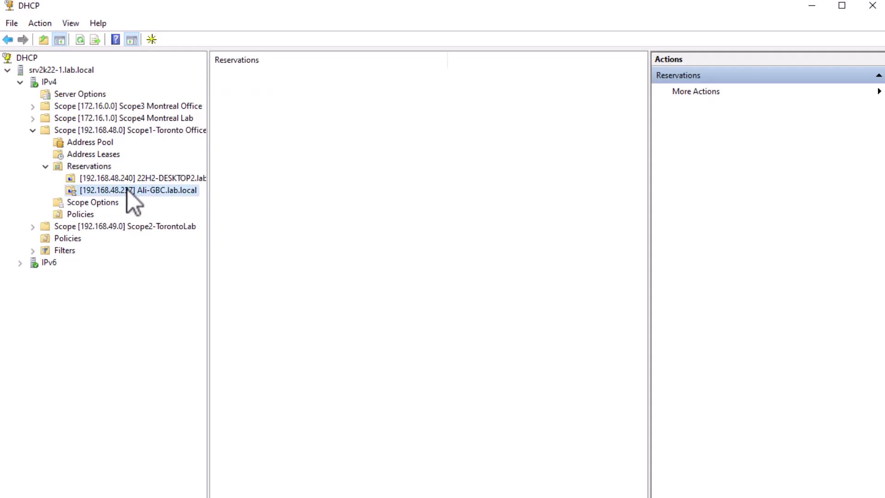
pyautogui.rightClick(127, 189)
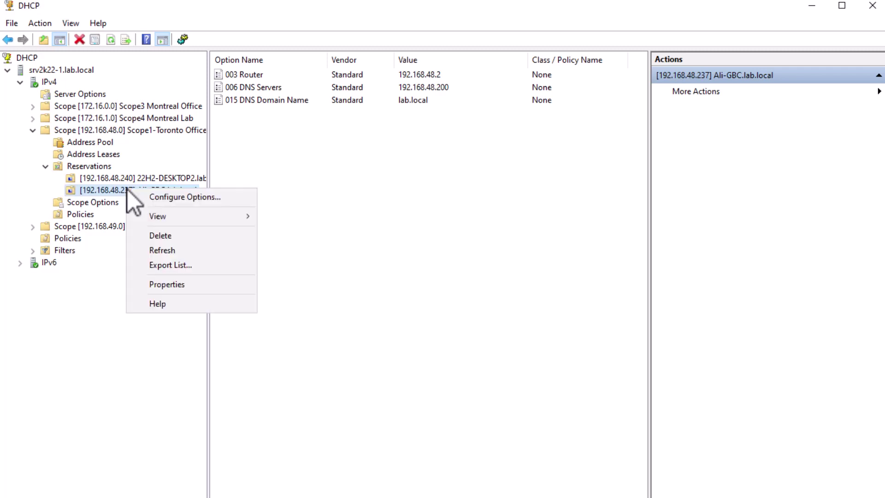
pyautogui.click(159, 236)
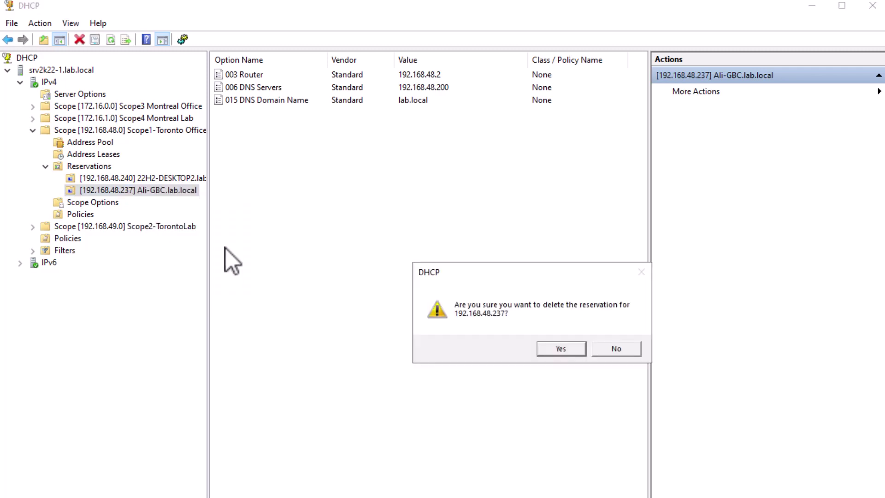
pyautogui.click(573, 352)
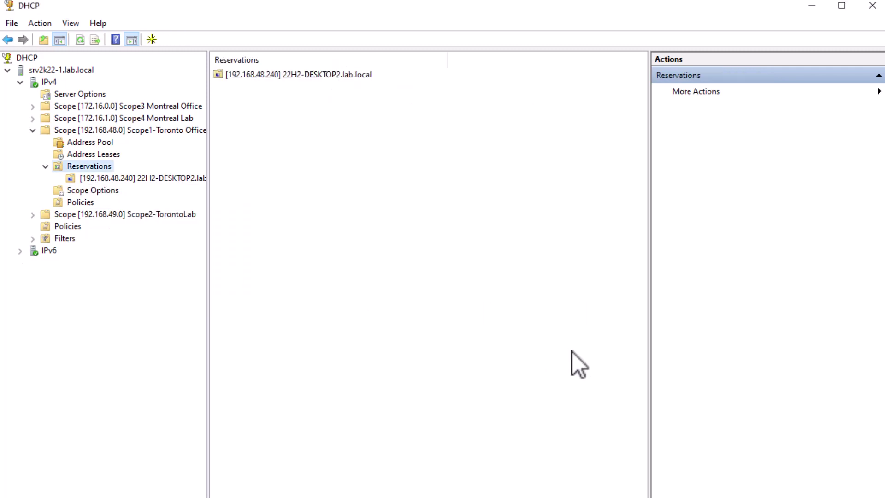
pyautogui.click(142, 181)
pyautogui.rightClick(143, 181)
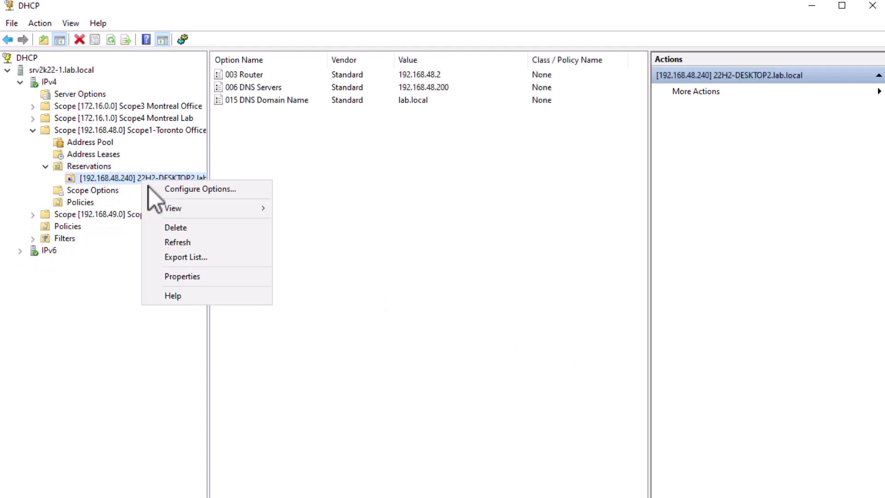
pyautogui.click(184, 228)
pyautogui.click(565, 350)
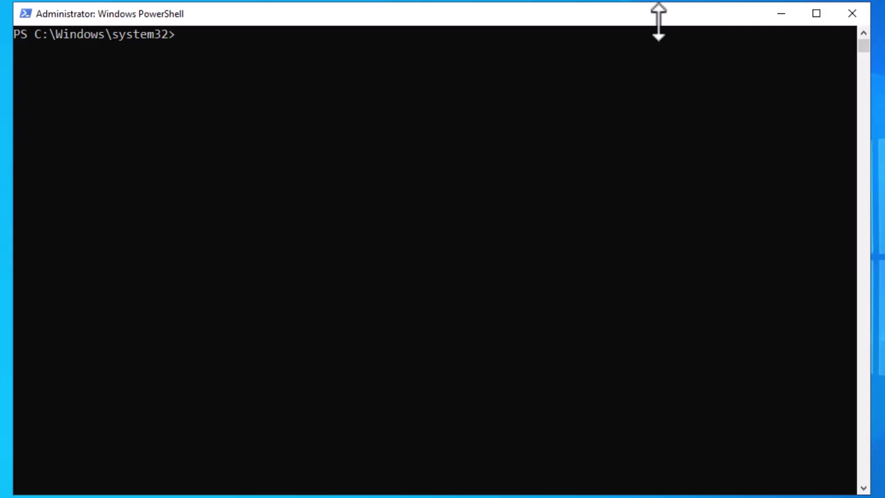
# Run Get-Command *reserv* to list the DHCP reservation cmdlets.
pyautogui.click(403, 148)
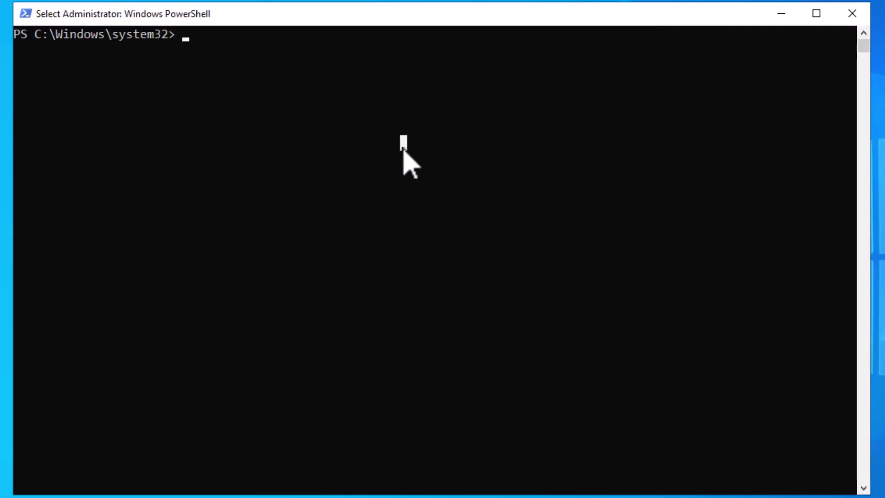
pyautogui.write('get-comm')
pyautogui.press('Tab')
pyautogui.write('*reser')
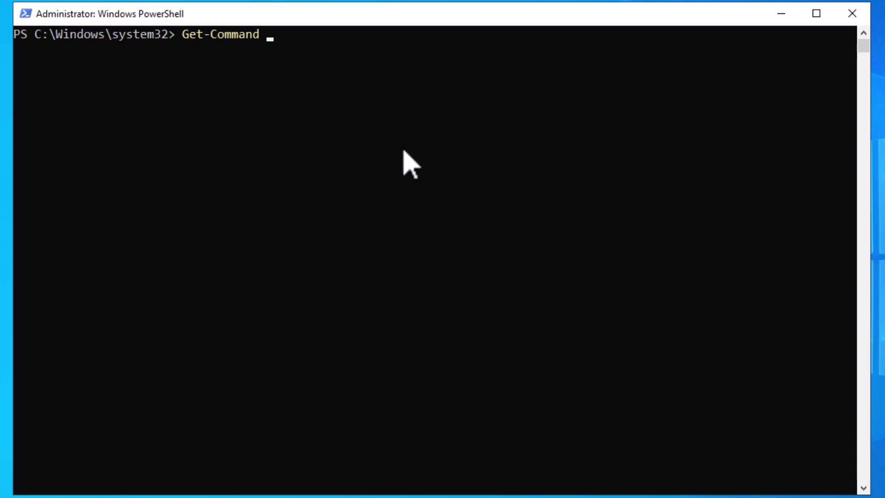
pyautogui.write('v*')
pyautogui.press('Return')
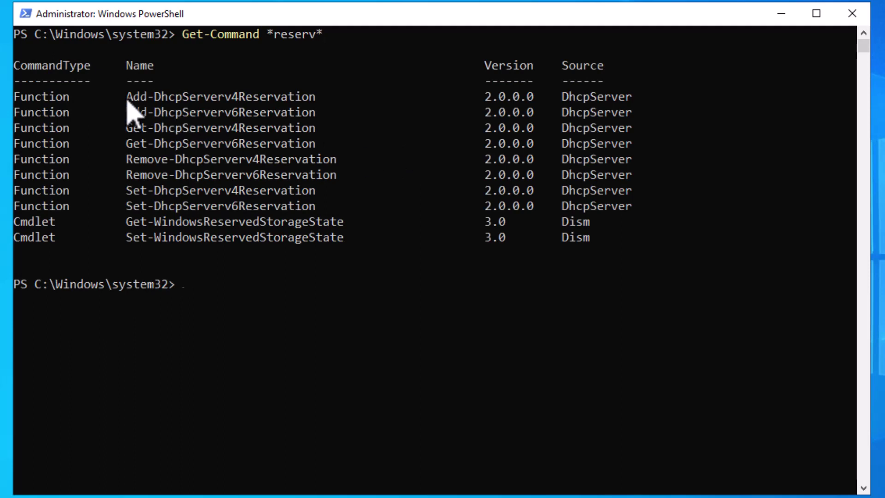
# Show the help syntax with Get-Help Add-DhcpServerv4Reservation.
pyautogui.moveTo(127, 100); pyautogui.dragTo(313, 103)
pyautogui.rightClick(313, 102)
pyautogui.write('get-hel')
pyautogui.press('Tab')
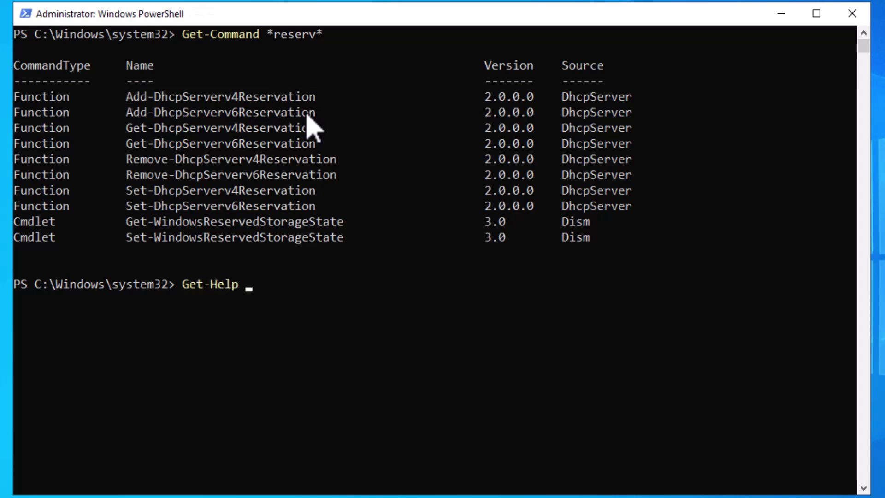
pyautogui.rightClick(328, 238)
pyautogui.press('Return')
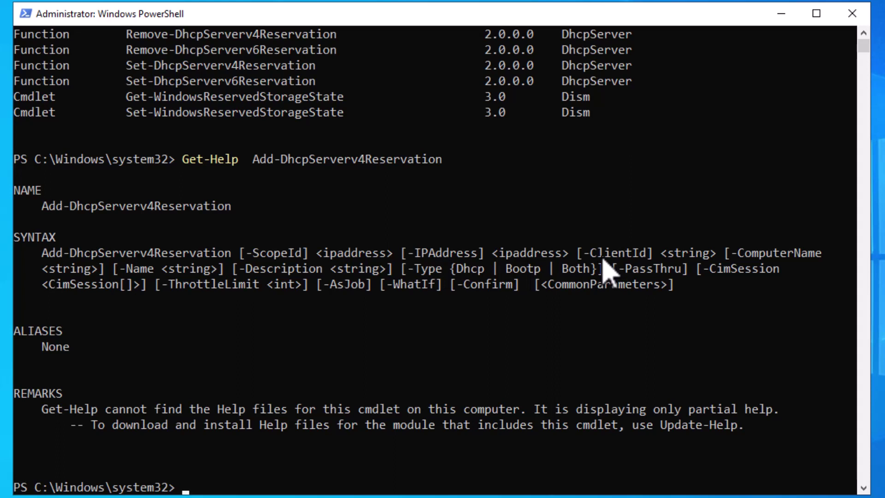
# Run Get-DhcpServerv4Scope to list the server's four IPv4 scopes.
pyautogui.write('get-dhcpserverv4sc')
pyautogui.press('Tab')
pyautogui.press('Return')
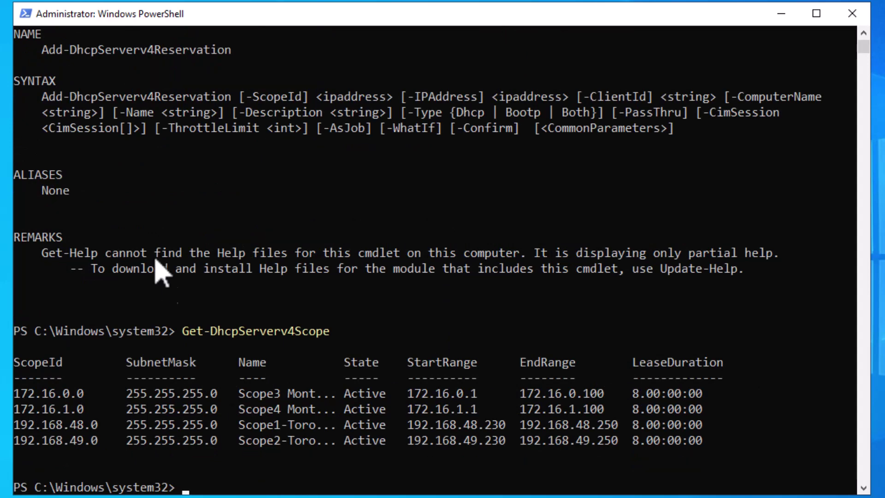
# Run Add-DhcpServerv4Reservation for 192.168.48.245 in scope 192.168.48.0, named 22H2-Desktop2.lab.local, client ID 00-0C-29-38-3D-7C.
pyautogui.moveTo(42, 94); pyautogui.dragTo(231, 96)
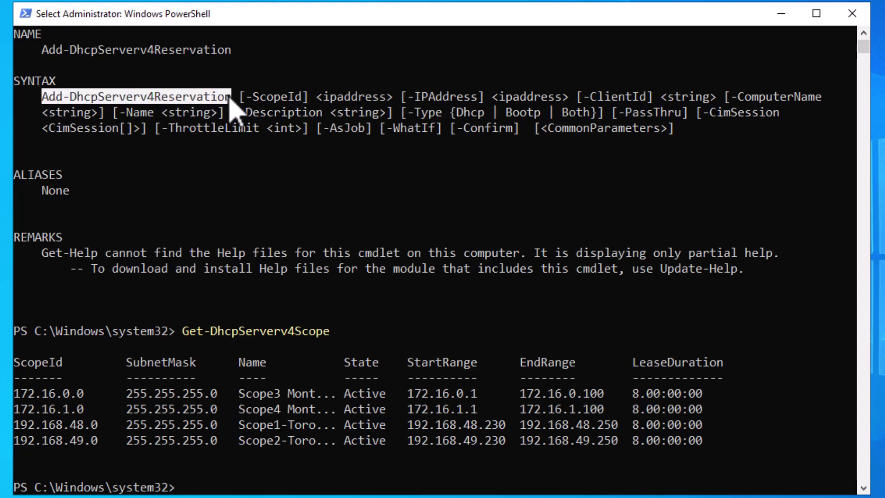
pyautogui.rightClick(230, 96)
pyautogui.rightClick(231, 96)
pyautogui.write('-ScopeId')
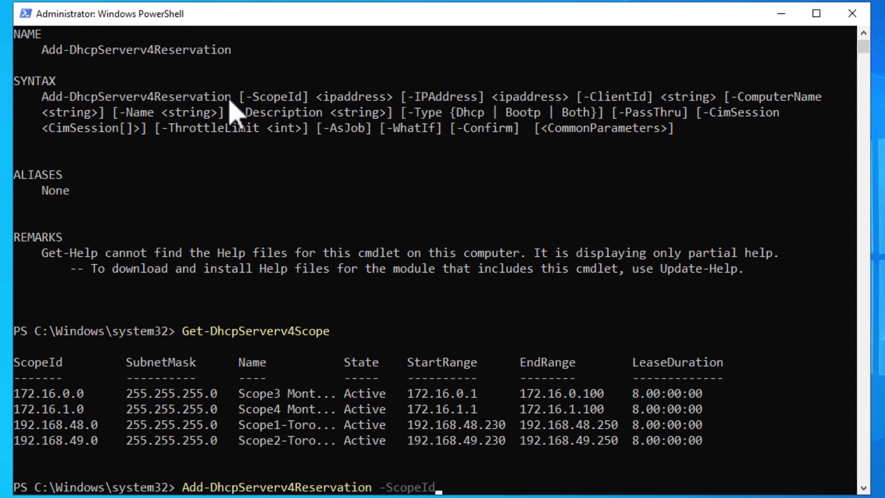
pyautogui.moveTo(19, 424); pyautogui.dragTo(95, 424)
pyautogui.rightClick(96, 425)
pyautogui.rightClick(96, 425)
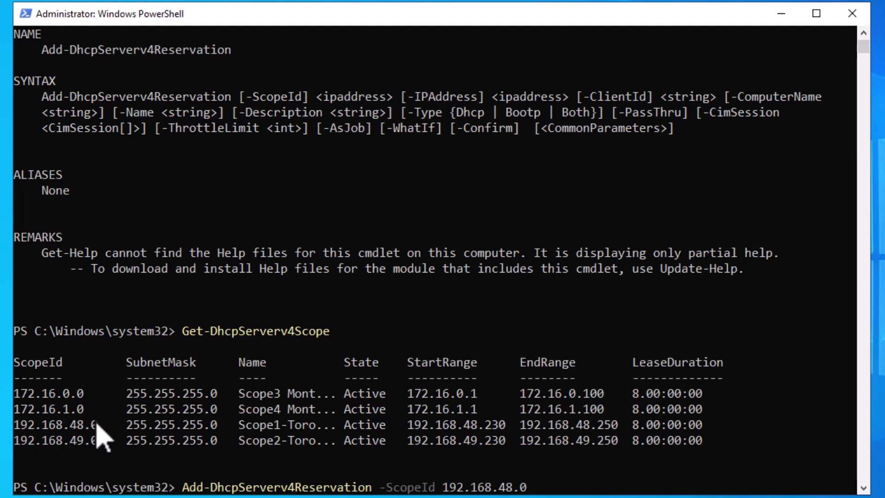
pyautogui.write('-IPAddress 192.168.48.2')
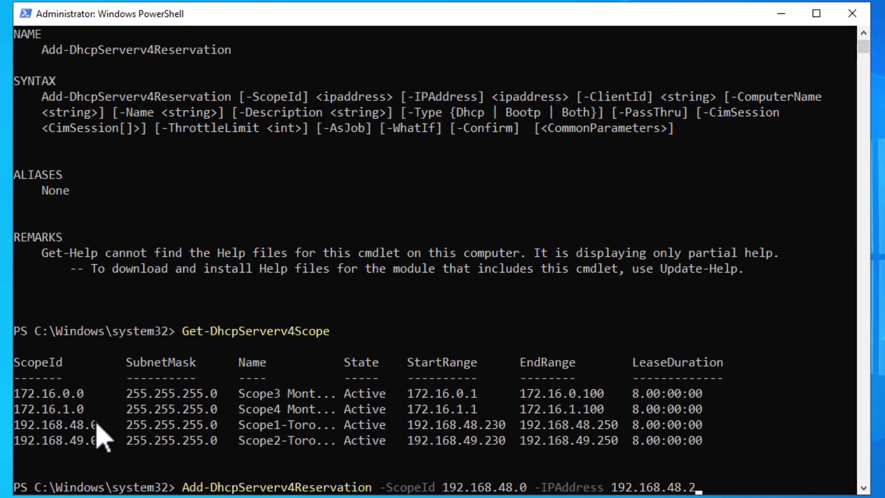
pyautogui.write('45 -Name "22H2-Des')
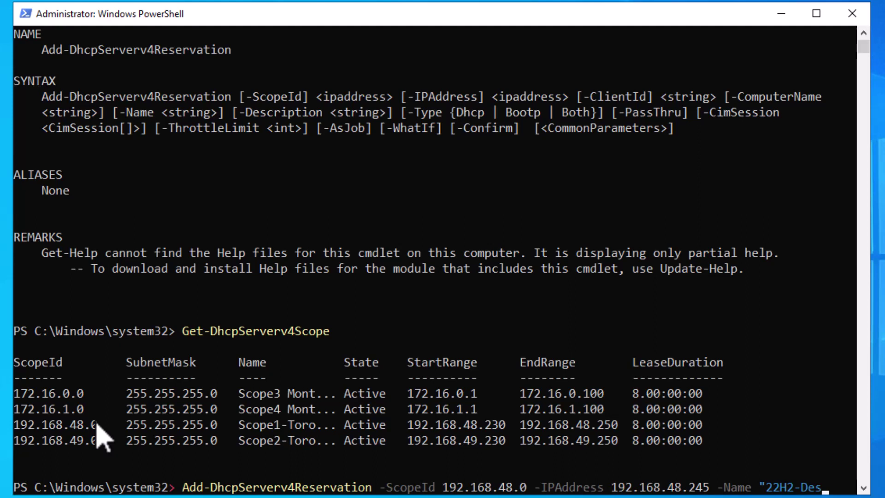
pyautogui.write('ktop2.lab.local')
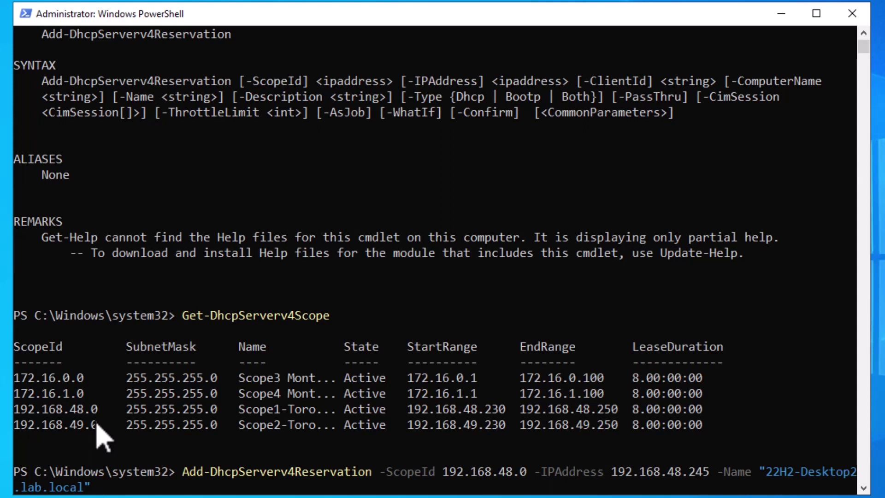
pyautogui.write('" -ClientId')
pyautogui.rightClick(308, 492)
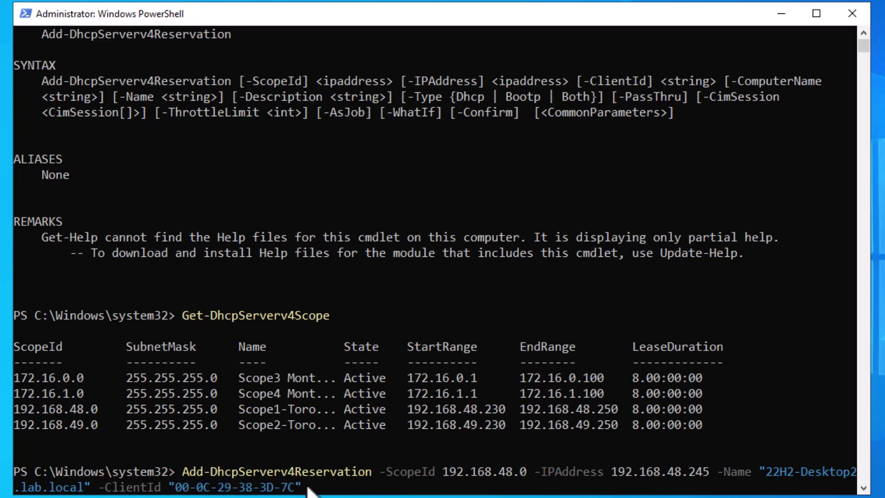
pyautogui.press('Return')
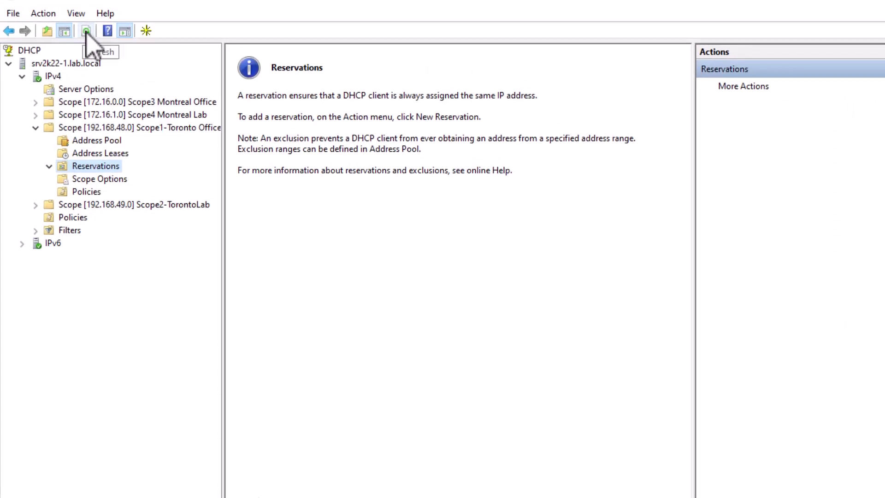
# Refresh the Toronto Office reservations and select the new 192.168.48.245 entry.
pyautogui.click(86, 32)
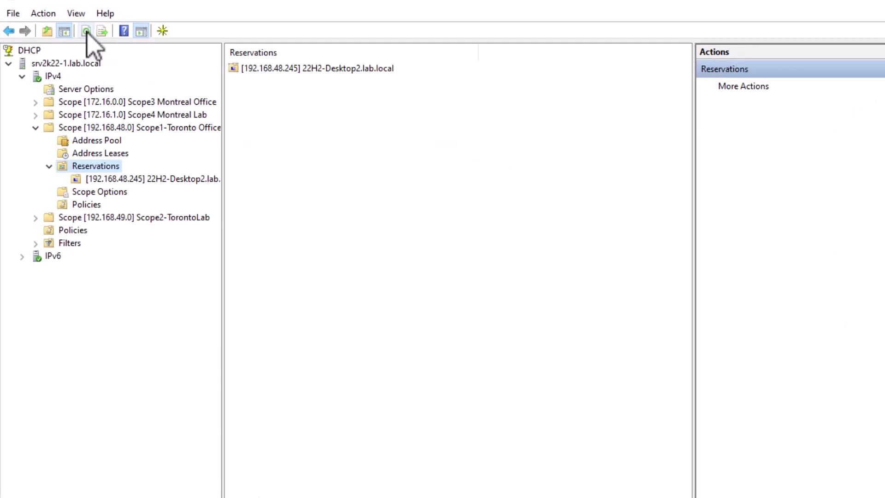
pyautogui.click(284, 70)
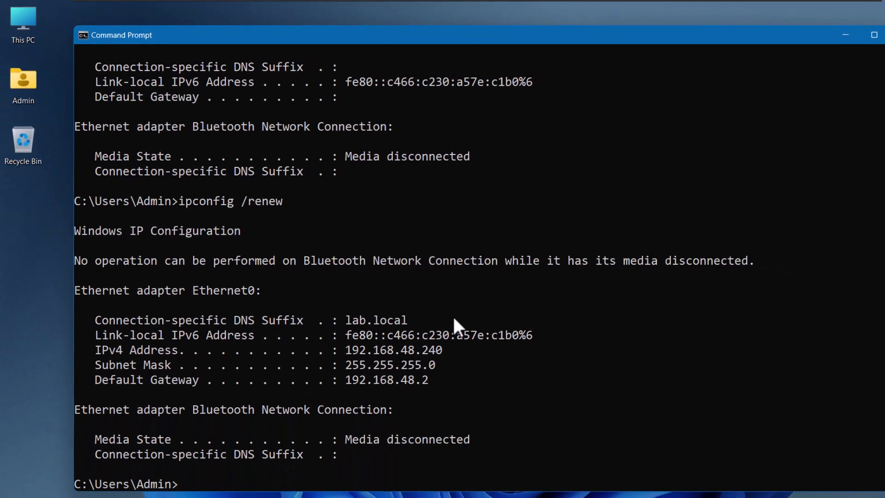
# Release the client's 192.168.48.240 address with ipconfig /release, then run ipconfig /renew.
pyautogui.write('ipconfig /release')
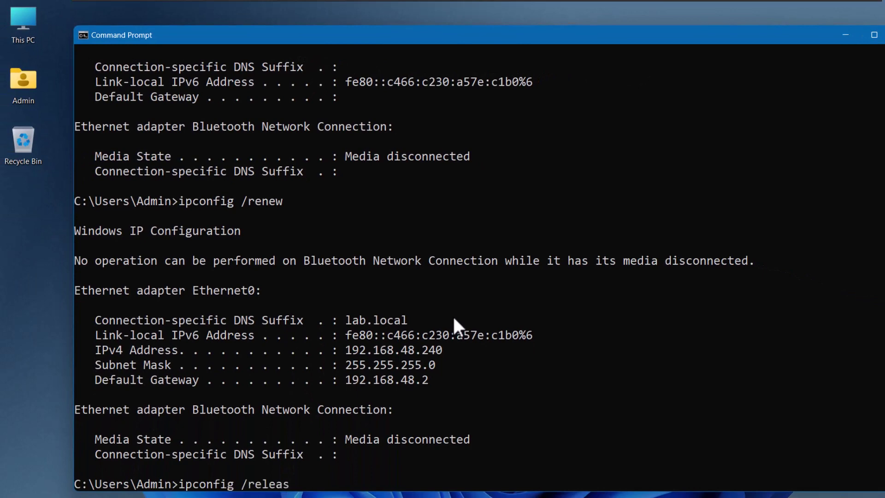
pyautogui.press('Return')
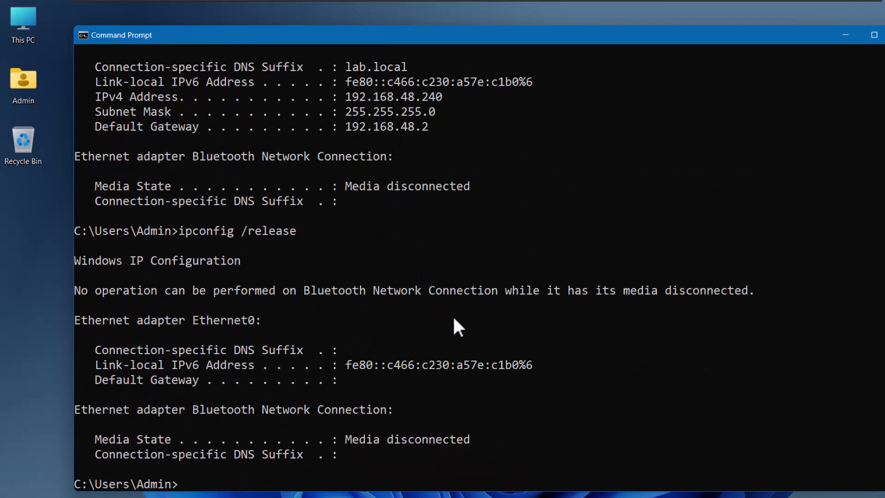
pyautogui.write('ipconfig /renew')
pyautogui.press('Return')
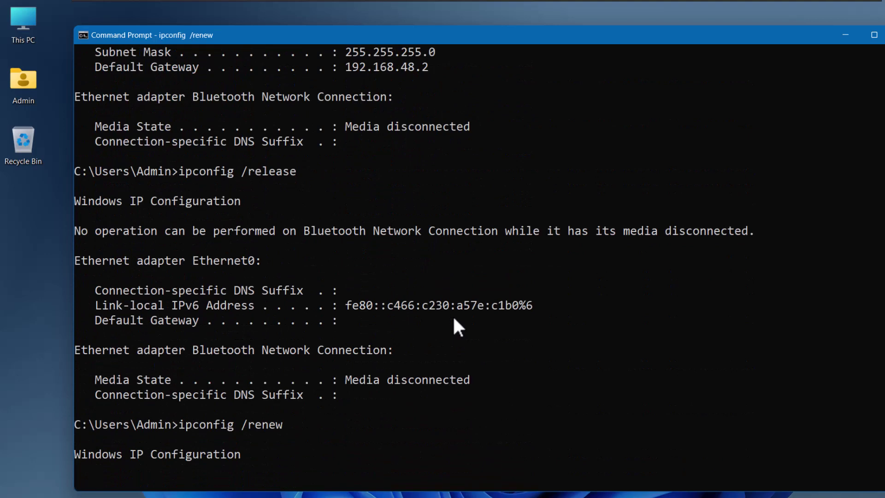